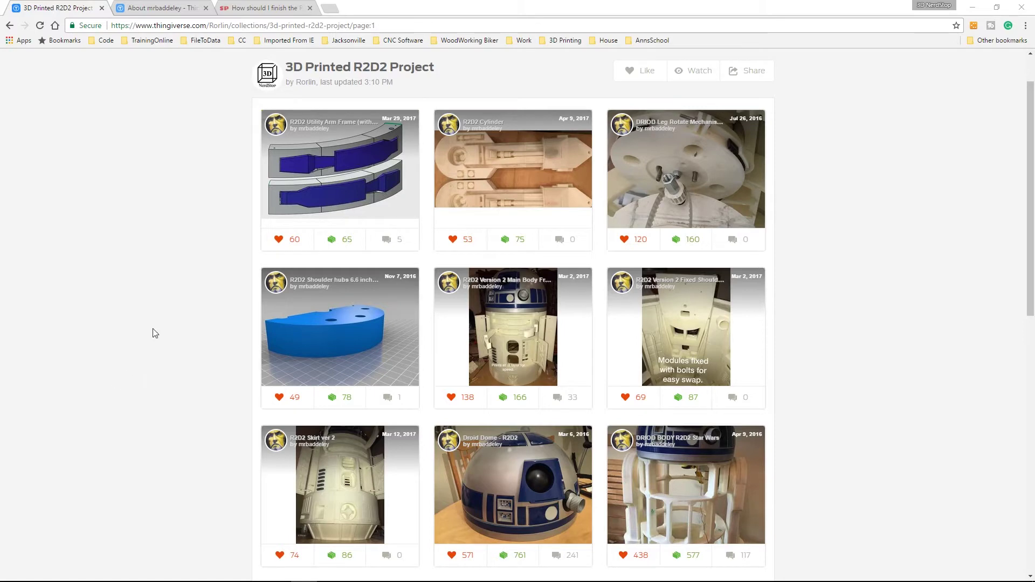
left_click(150, 10)
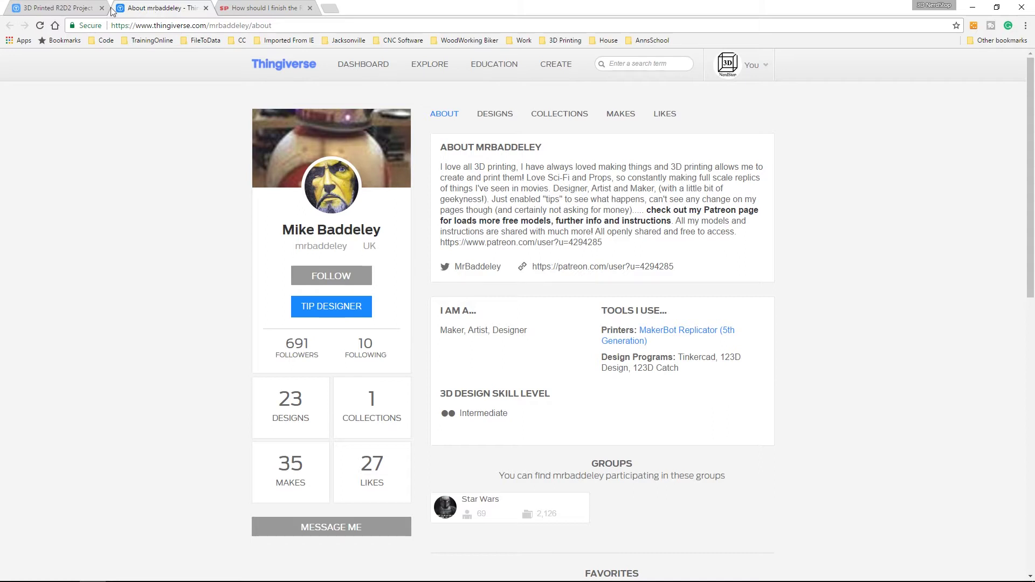
left_click(79, 10)
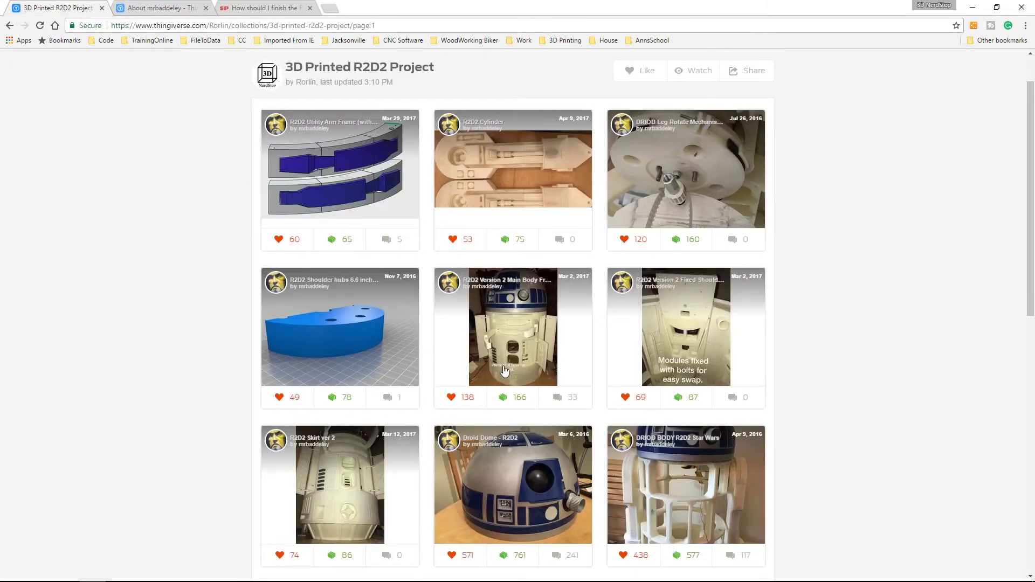
scroll(555, 414, "down", 3)
scroll(555, 416, "down", 3)
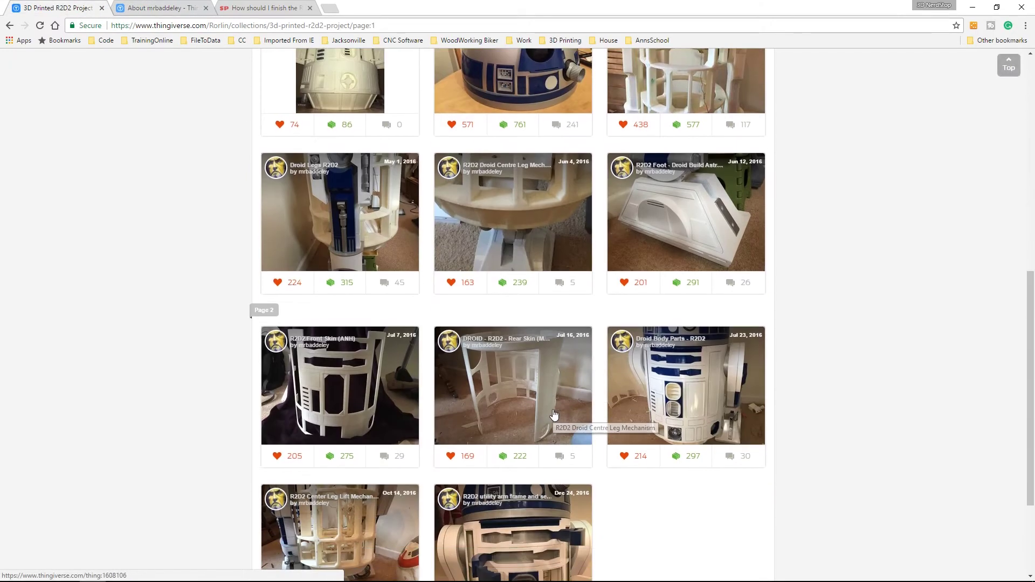
scroll(555, 415, "down", 2)
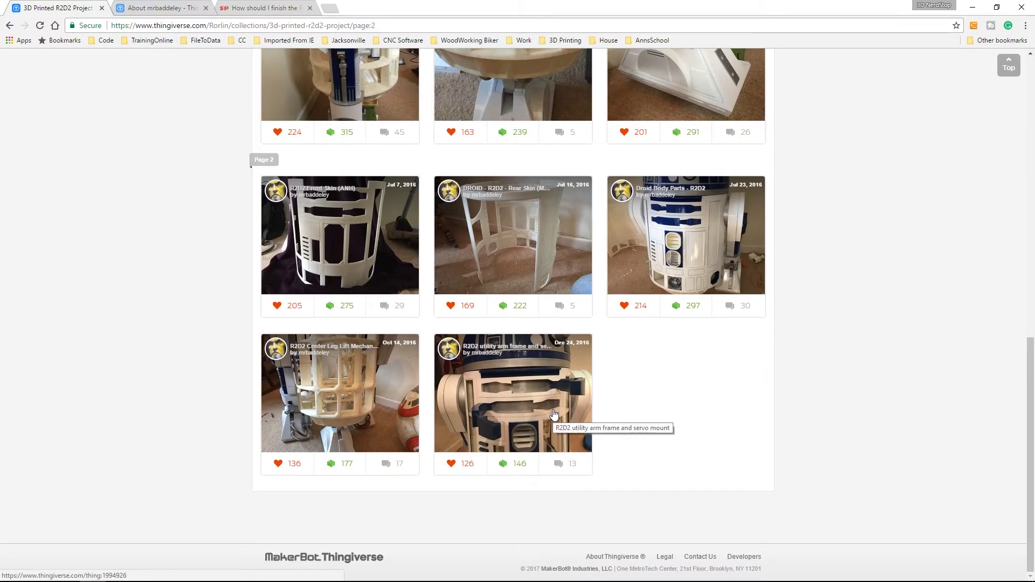
scroll(555, 415, "up", 1)
scroll(555, 415, "up", 4)
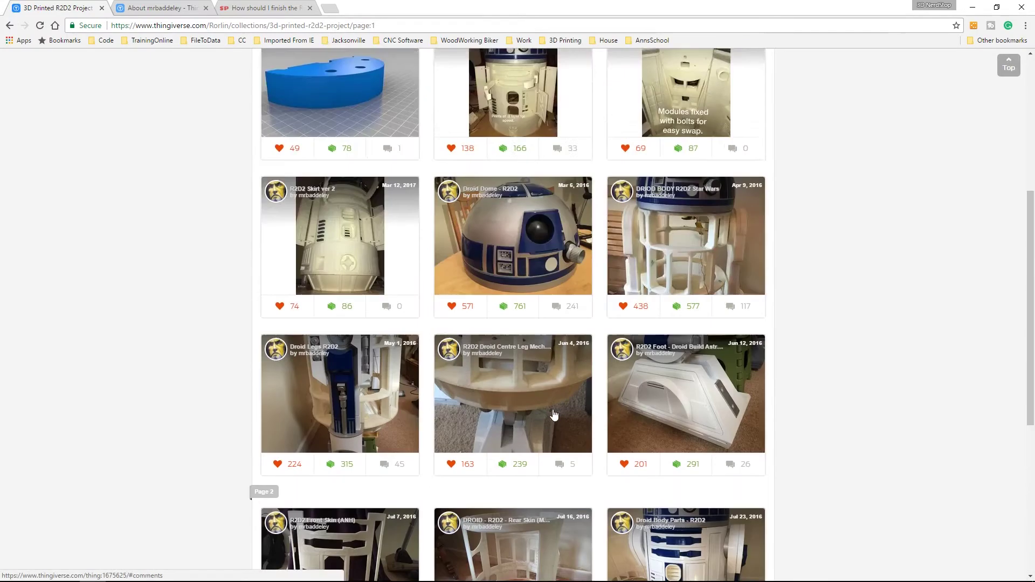
scroll(555, 415, "up", 5)
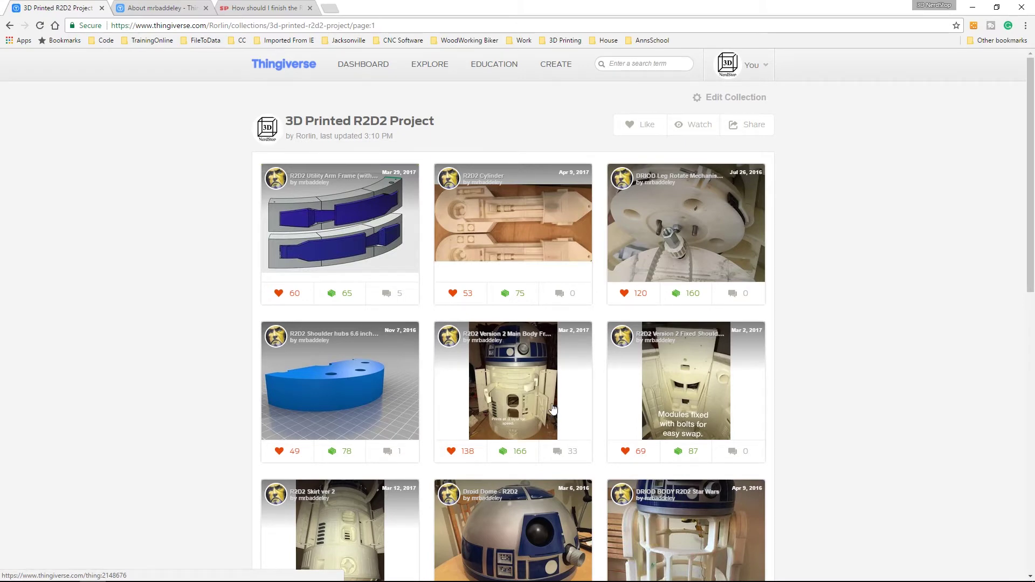
- Switch to the Straw Poll tab showing 'How should I finish the R2D2 Project?'
left_click(267, 8)
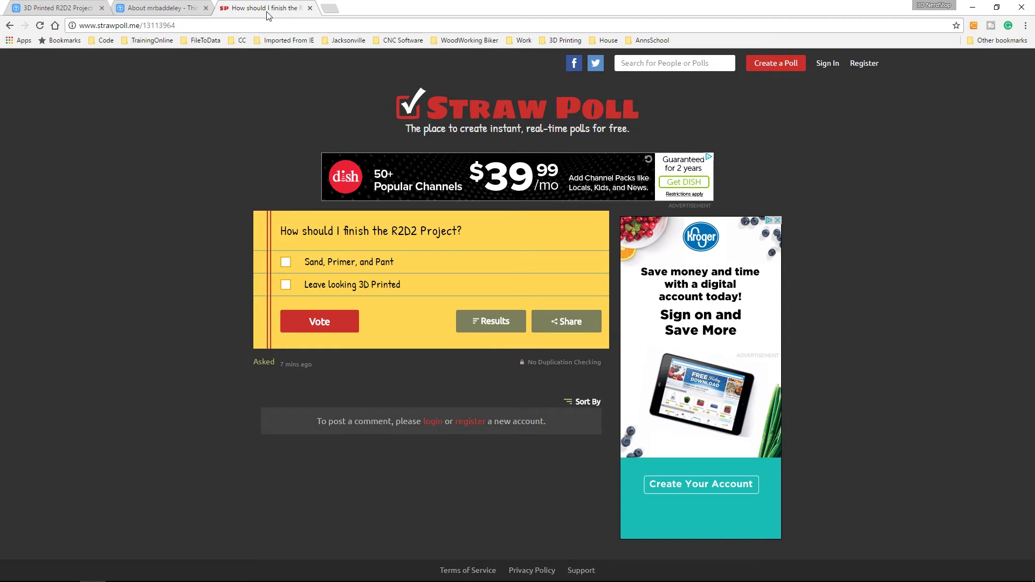
- From the R2D2 collection, open mrbaddeley's Droid Dome - R2D2 thing page
left_click(57, 8)
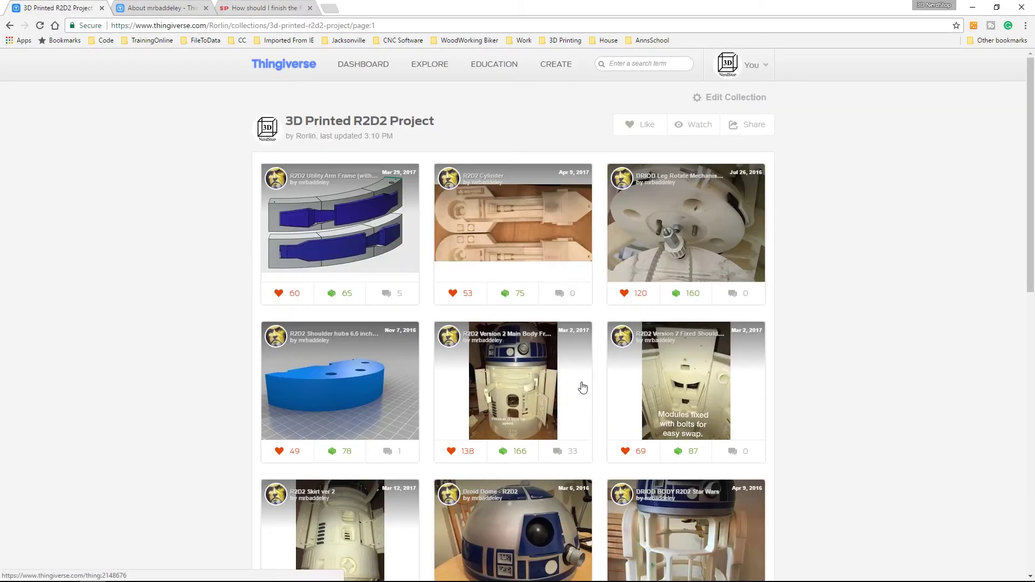
scroll(752, 424, "down", 2)
scroll(752, 424, "down", 1)
scroll(753, 424, "down", 2)
scroll(751, 423, "down", 3)
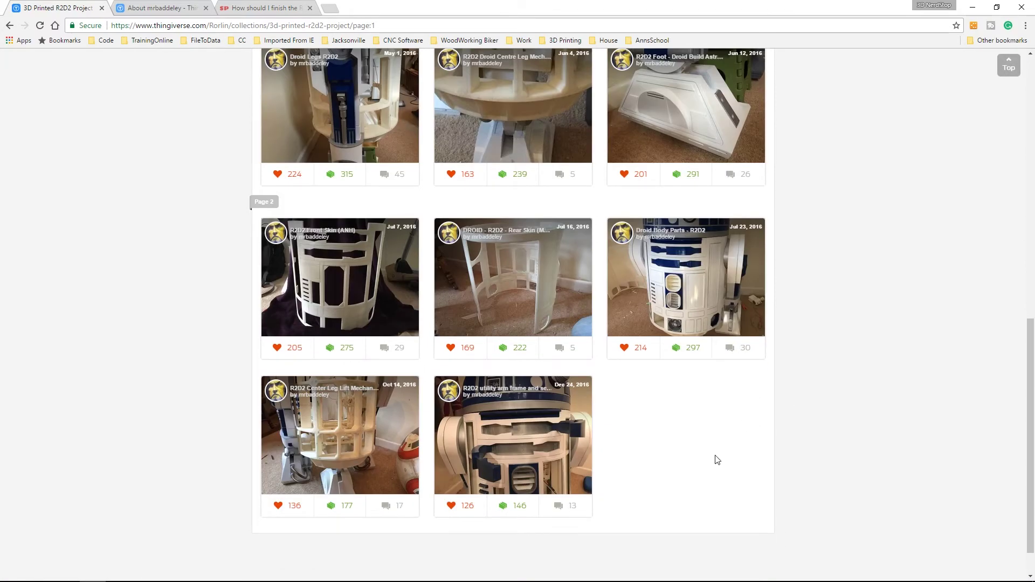
scroll(715, 502, "up", 3)
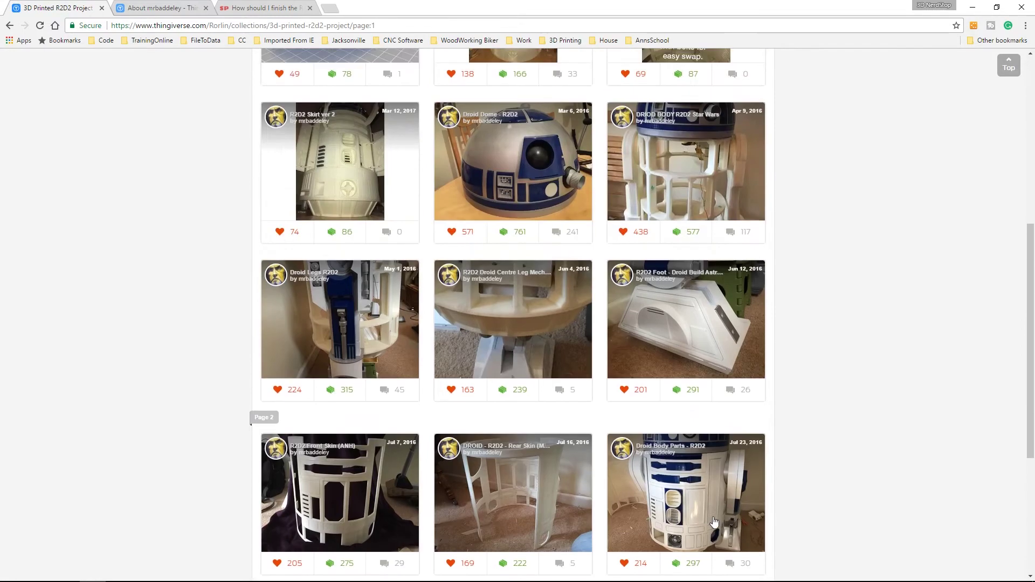
scroll(566, 364, "up", 2)
left_click(515, 316)
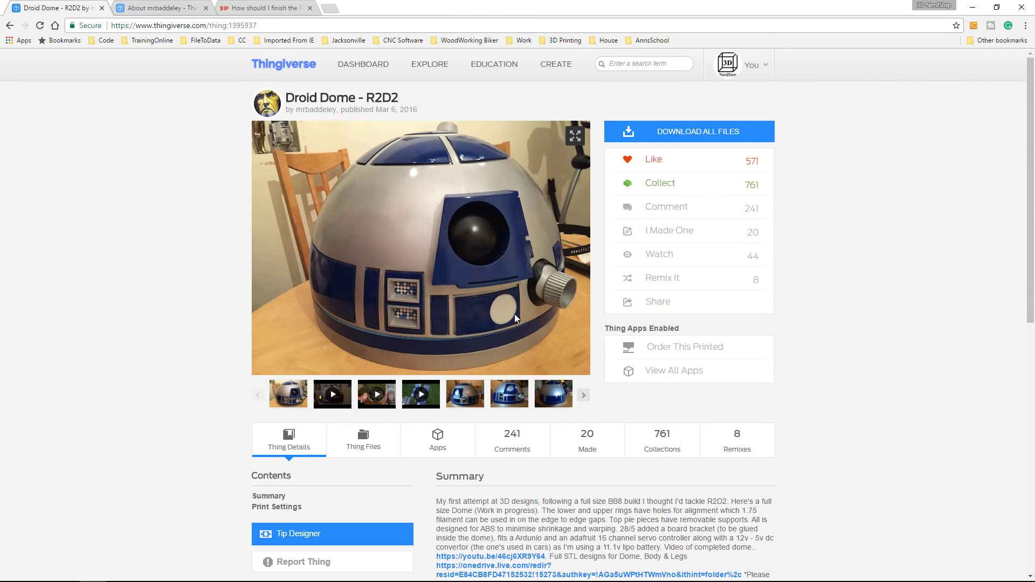
- Switch back to the unvoted 'How should I finish the R2D2 Project?' poll tab
left_click(280, 9)
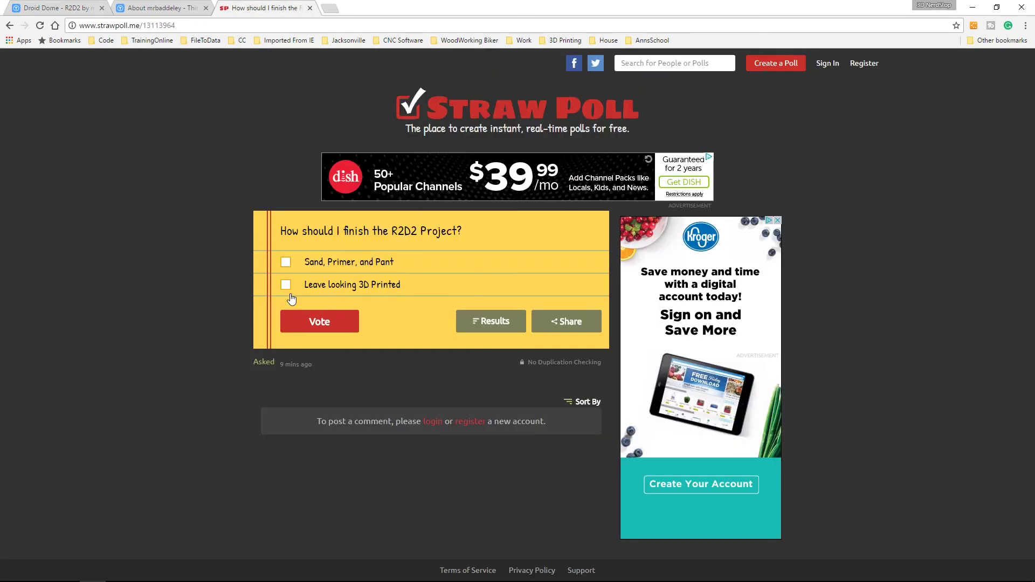